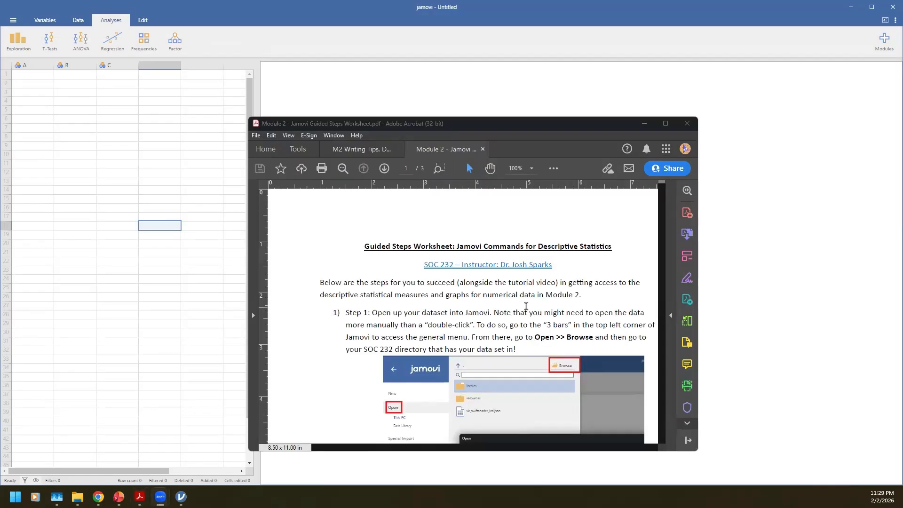
- Skim the Guided Steps Worksheet PDF on descriptive statistics and return to the empty jamovi window
scroll(525, 306, "down", 7)
scroll(525, 306, "down", 15)
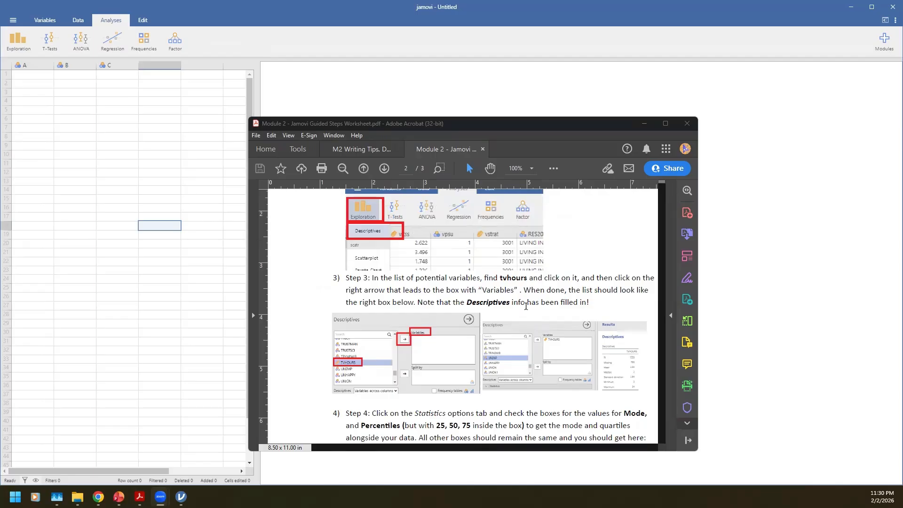
scroll(525, 306, "up", 20)
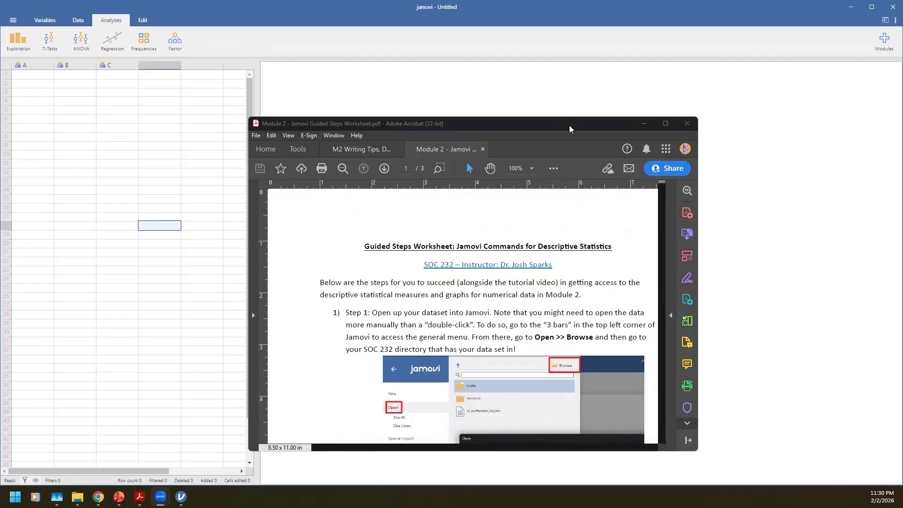
left_click(570, 126)
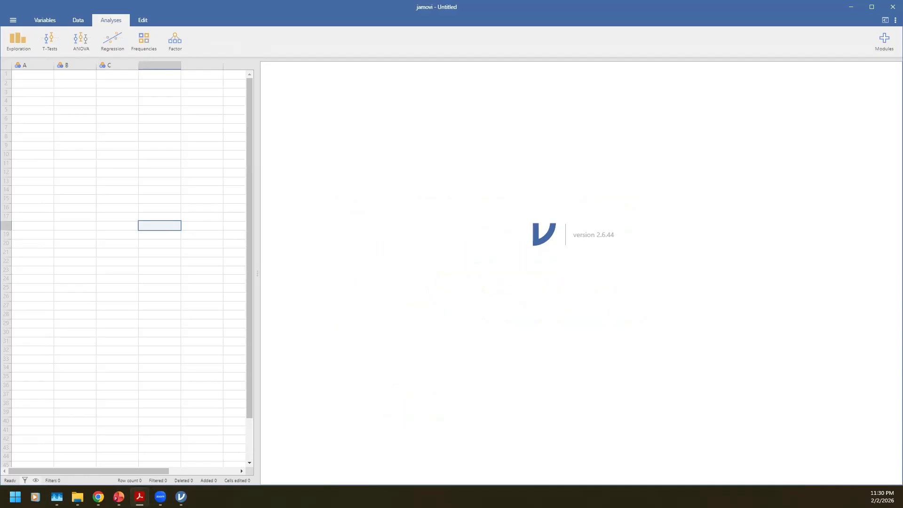
left_click(12, 21)
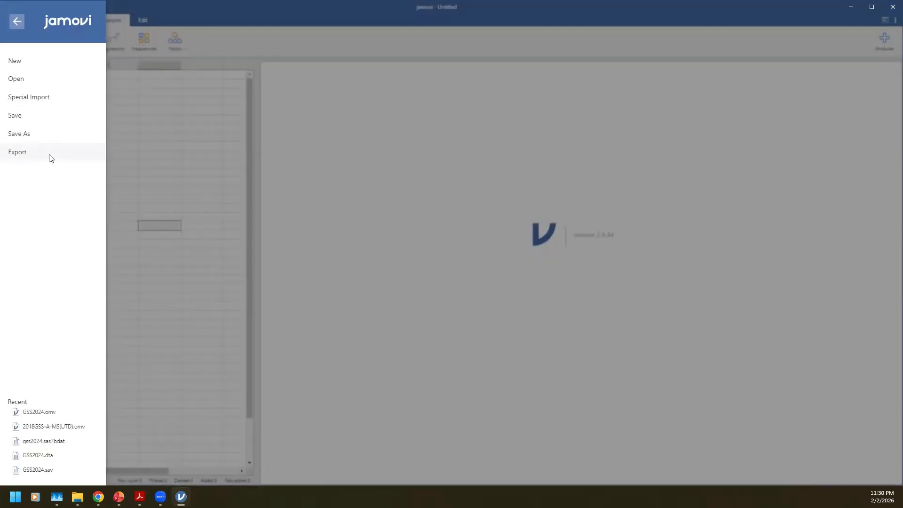
left_click(31, 86)
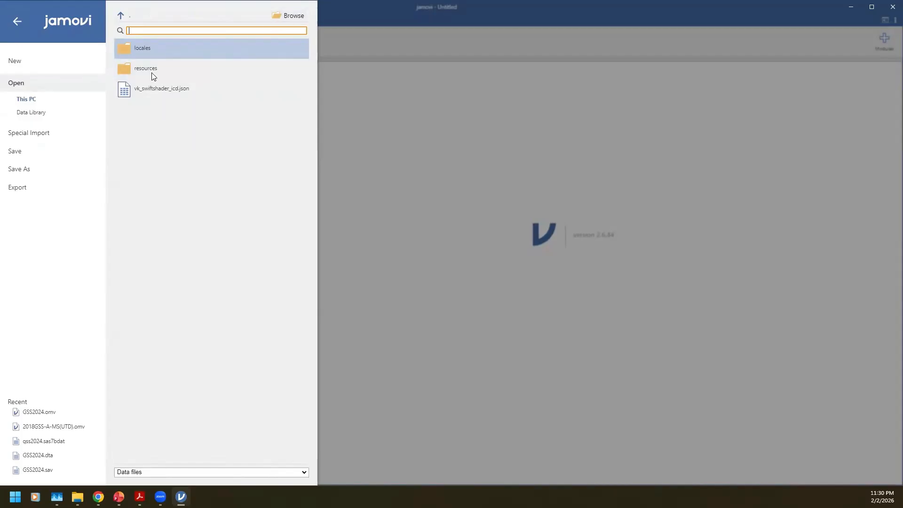
left_click(18, 23)
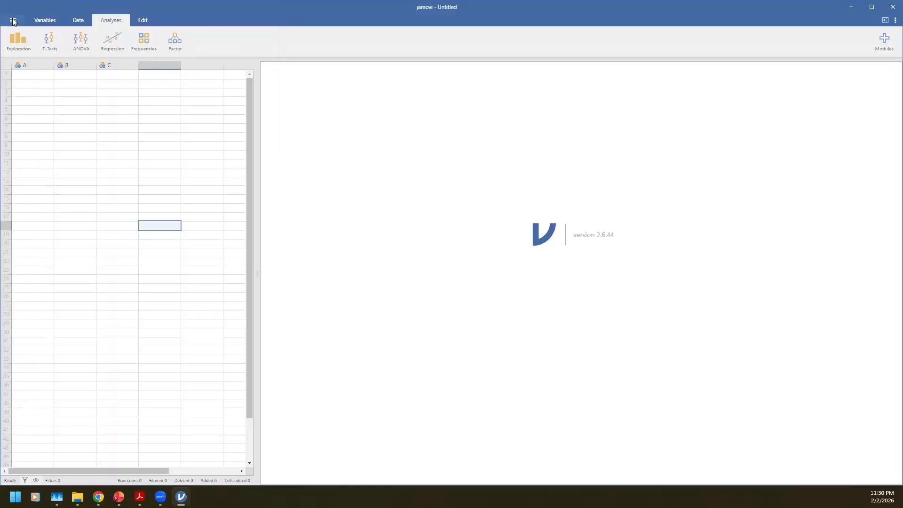
- Open the 2018GSS-A-MS(UTD) dataset from the SOC 232 Data folder and maximize its window
left_click(13, 21)
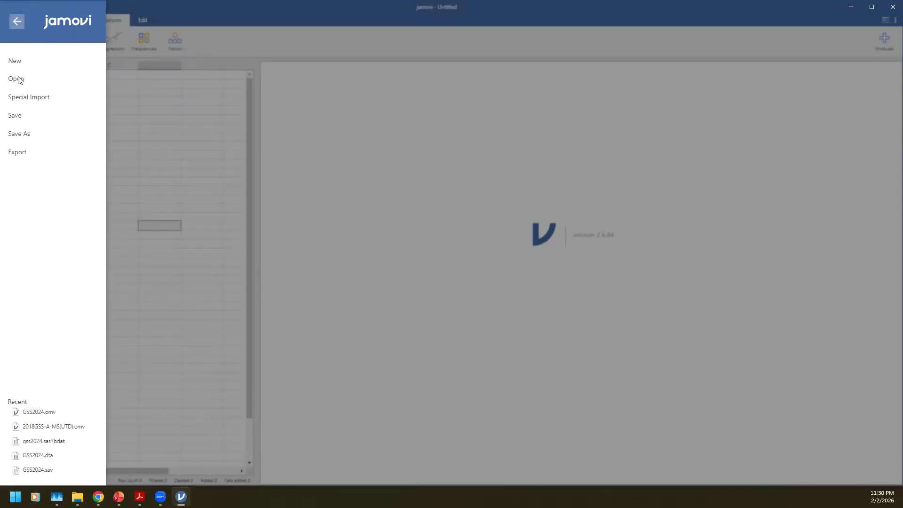
left_click(21, 81)
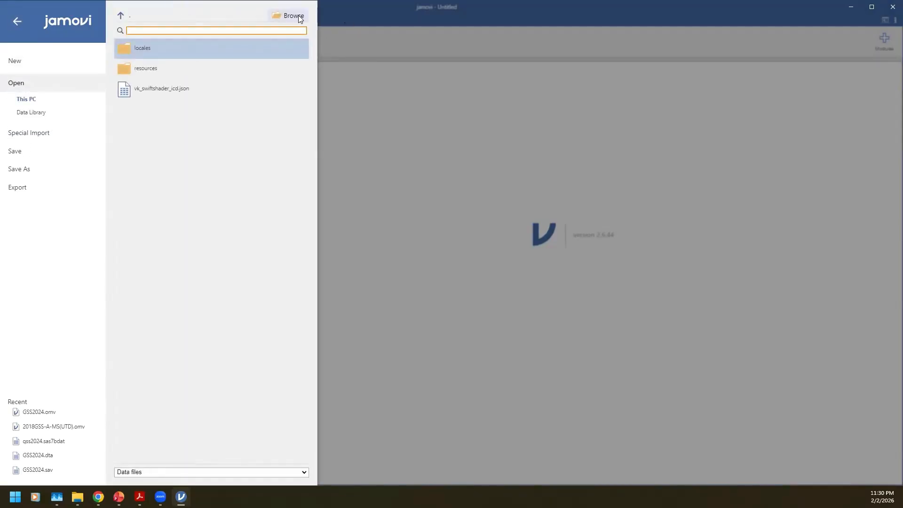
left_click(294, 16)
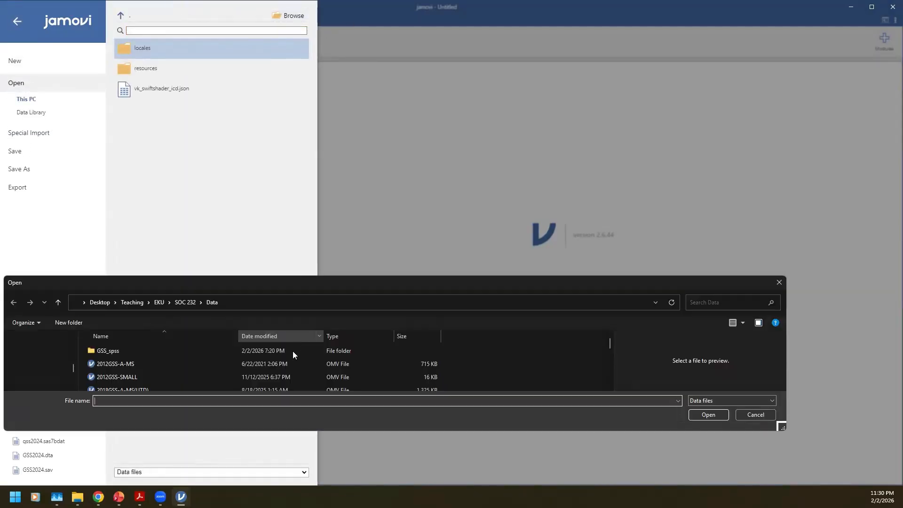
left_click_drag(363, 275, 363, 163)
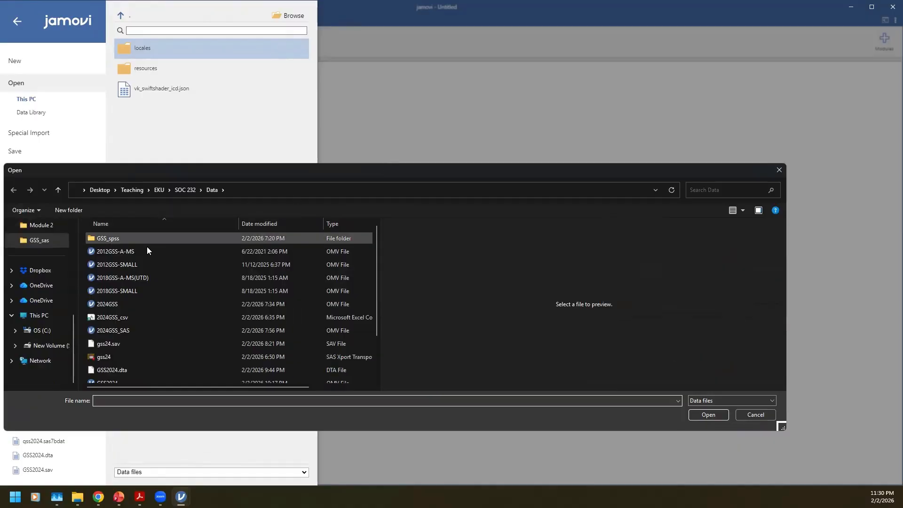
left_click(143, 279)
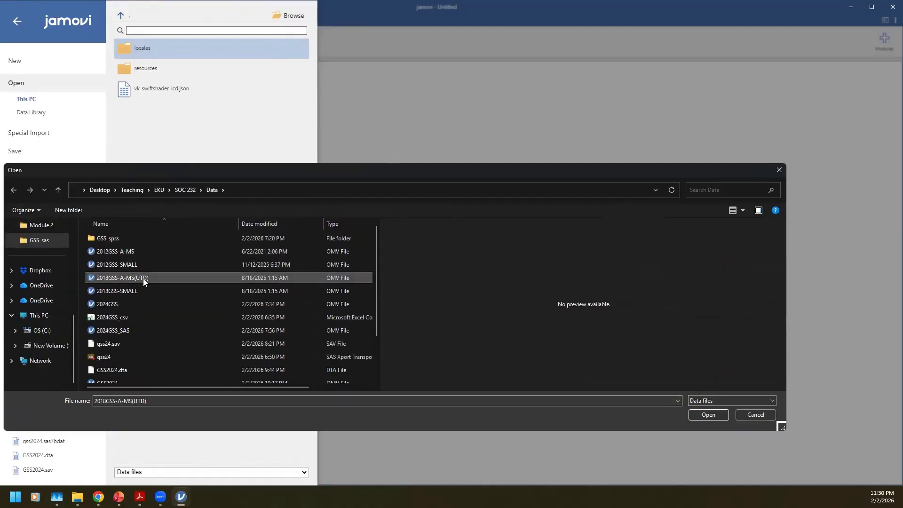
left_click(708, 415)
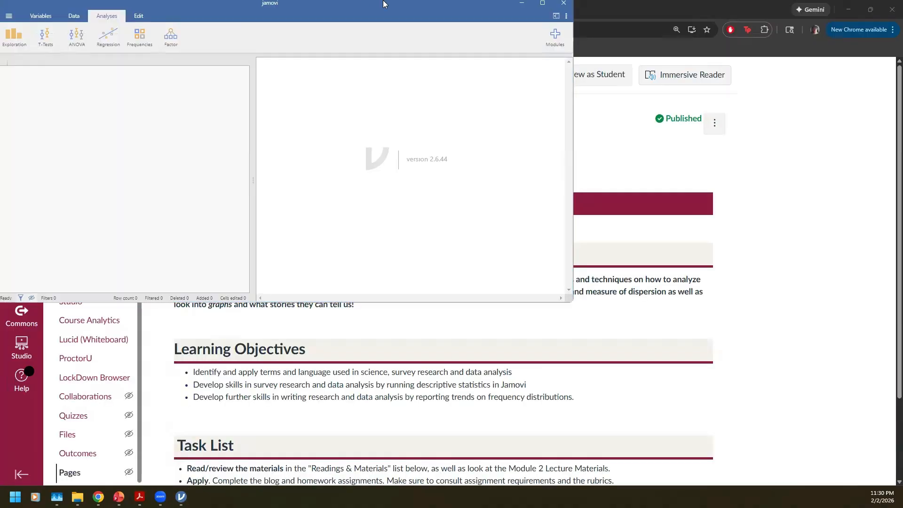
left_click(542, 4)
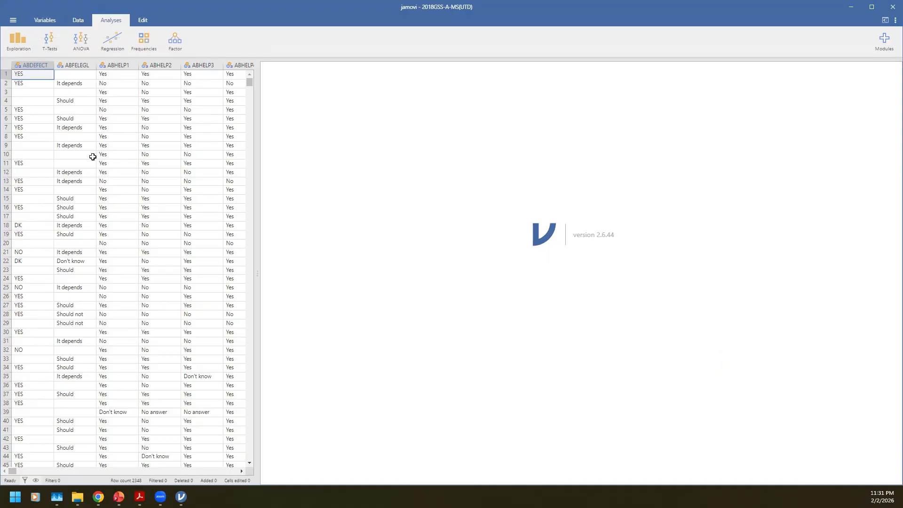
- Look through the list of variables in the dataset
left_click(39, 17)
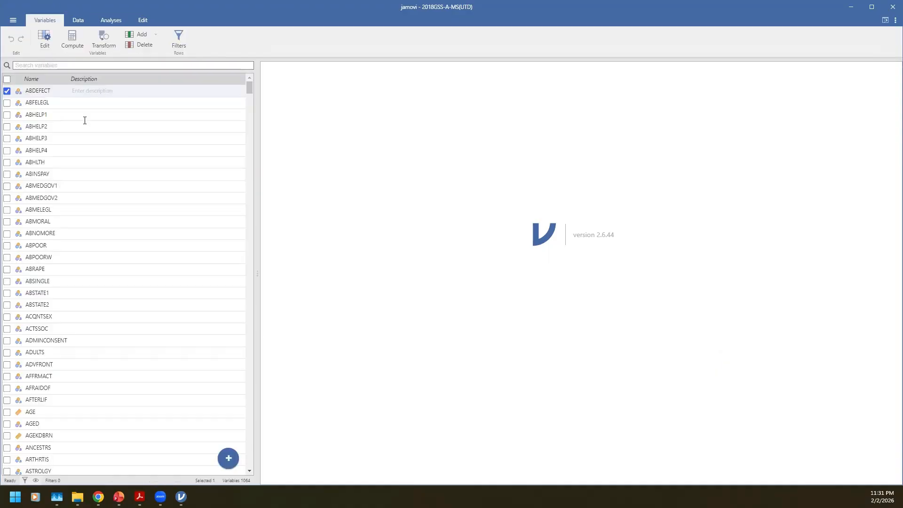
scroll(115, 361, "down", 10)
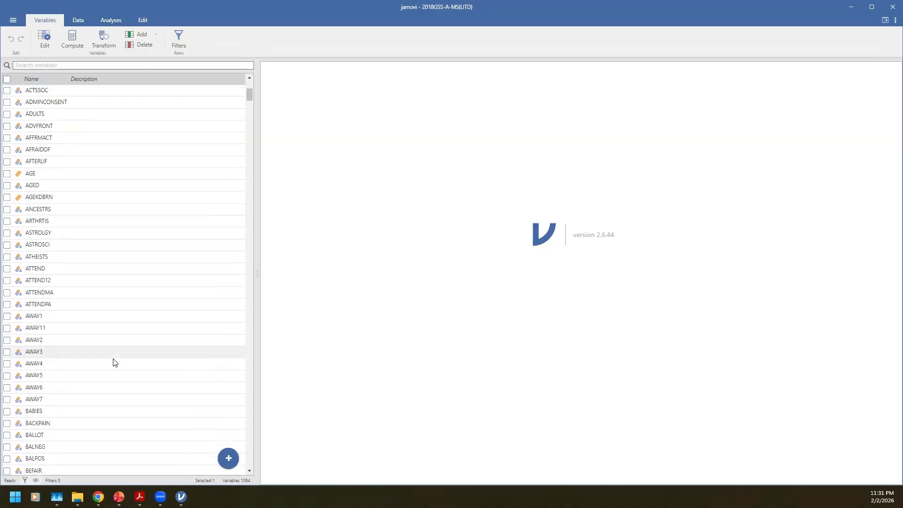
scroll(114, 361, "down", 20)
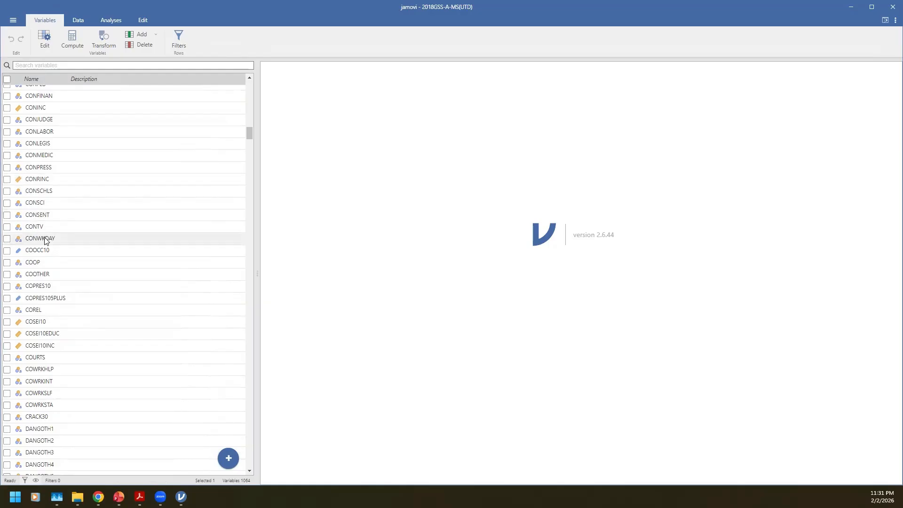
- Create a Descriptives analysis and add TVHOURS, found by searching for "tv", as its variable
left_click(106, 22)
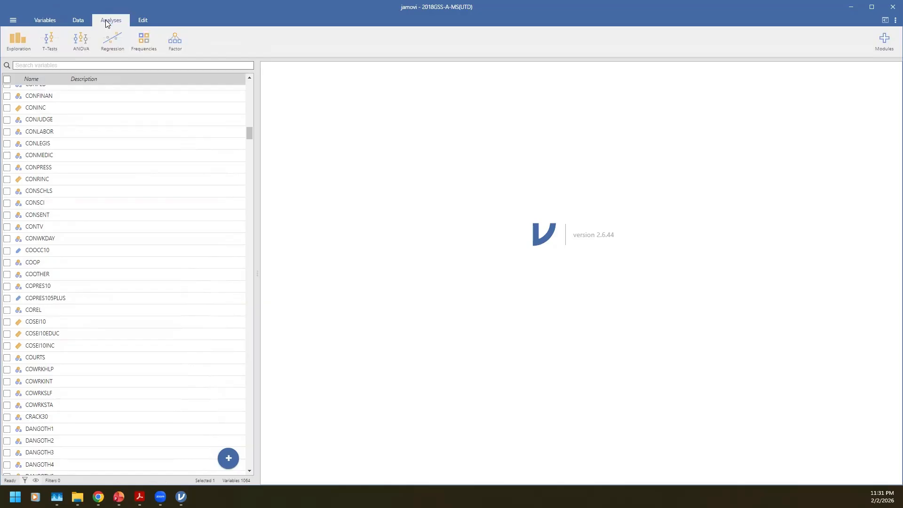
left_click(12, 44)
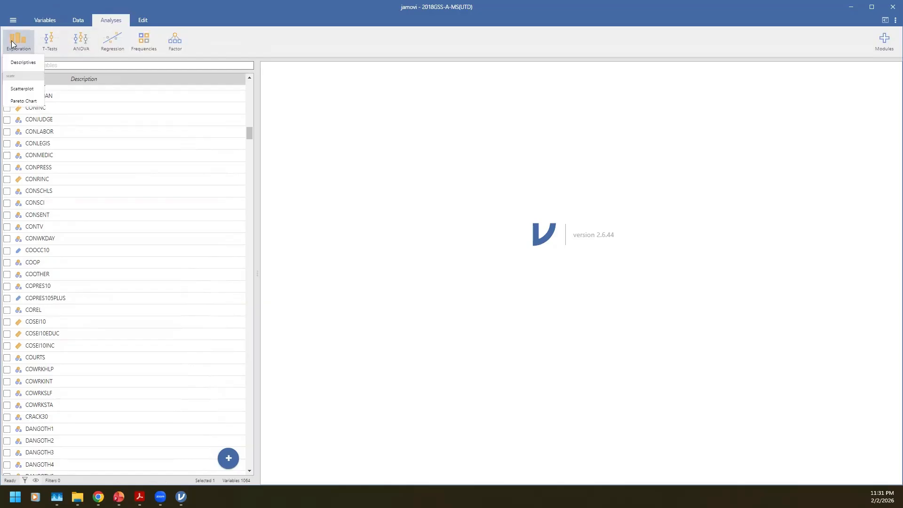
left_click(22, 66)
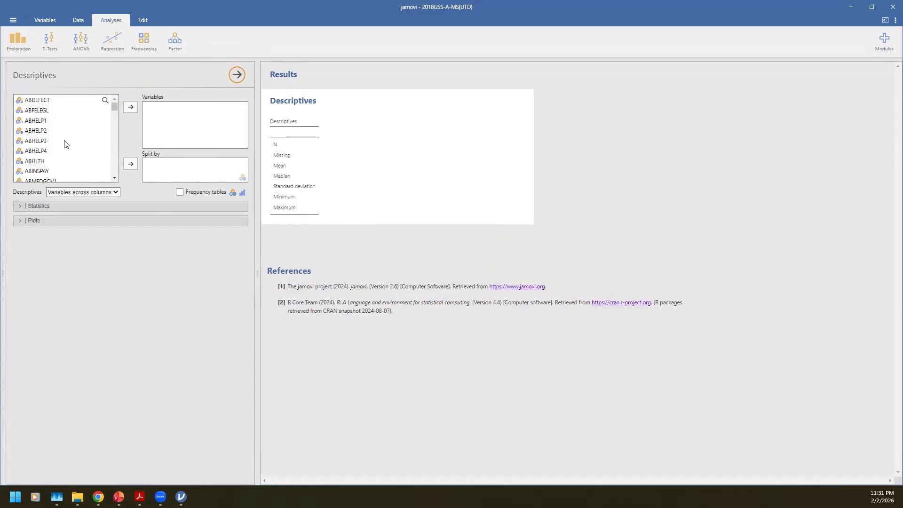
scroll(62, 141, "down", 2)
scroll(57, 136, "up", 2)
left_click(104, 100)
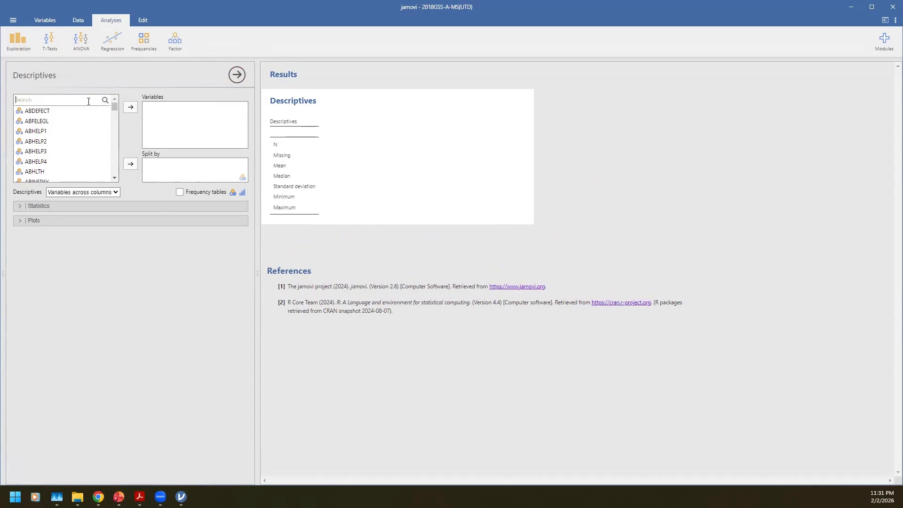
type("tv")
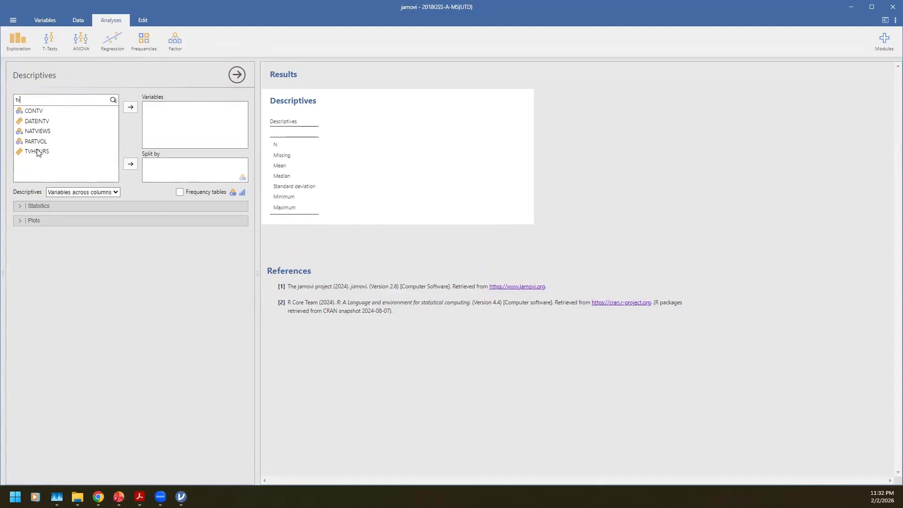
left_click(38, 153)
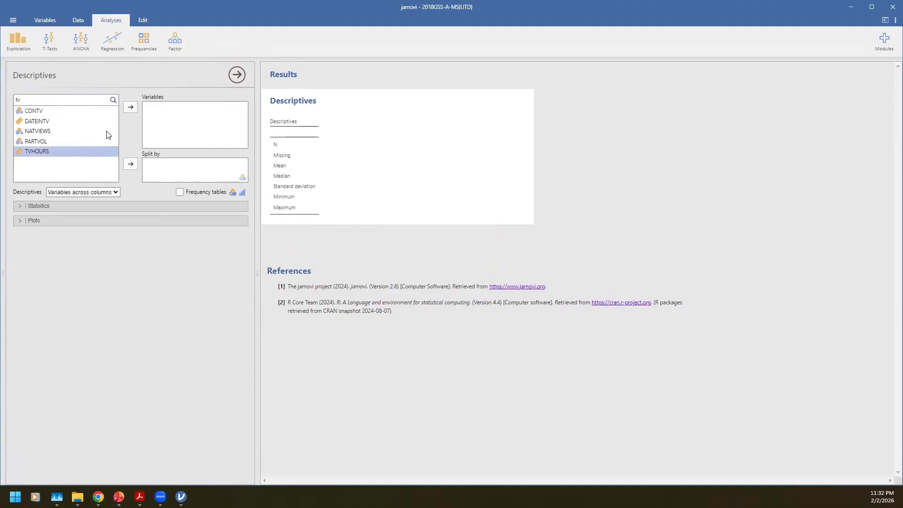
left_click(131, 107)
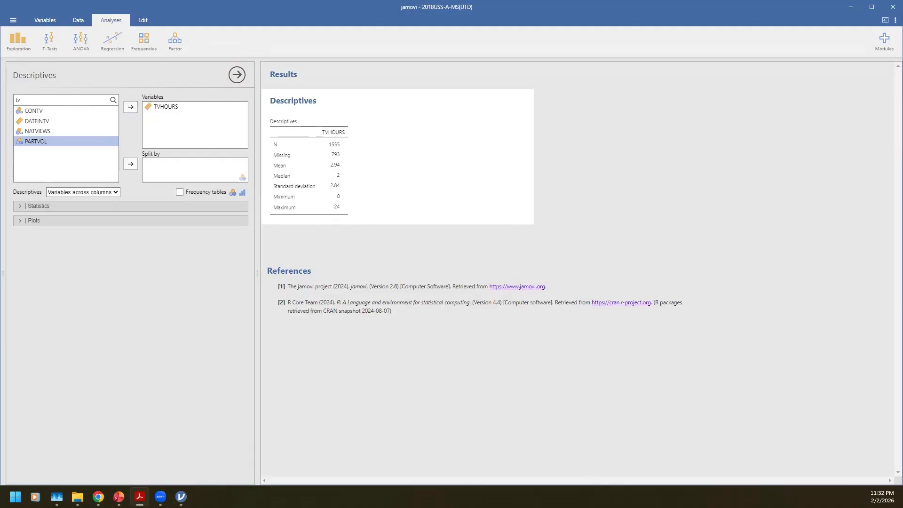
- Add the percentiles 25,50,75 and the mode to the TVHOURS statistics
left_click(19, 207)
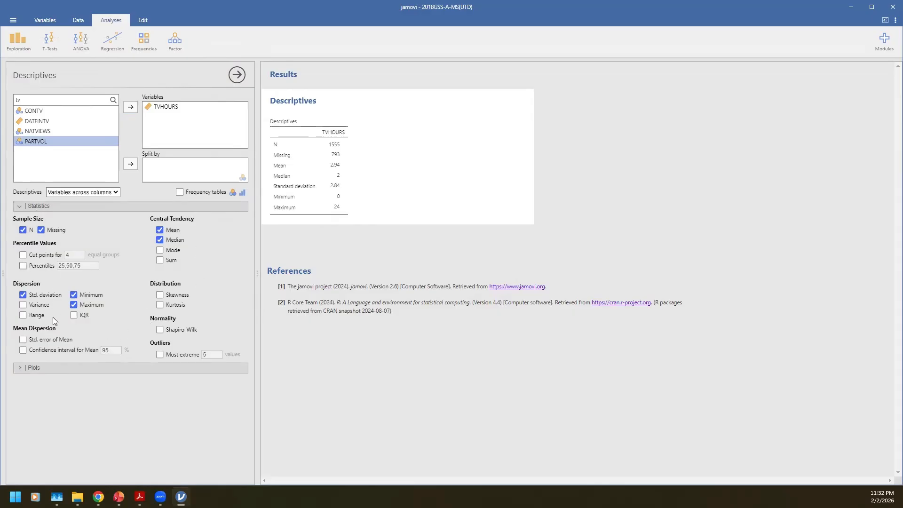
left_click(22, 267)
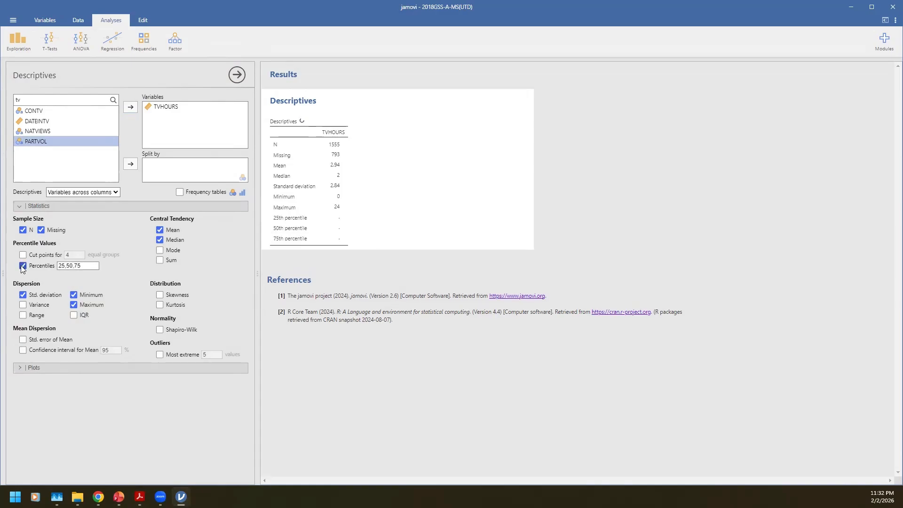
left_click(160, 251)
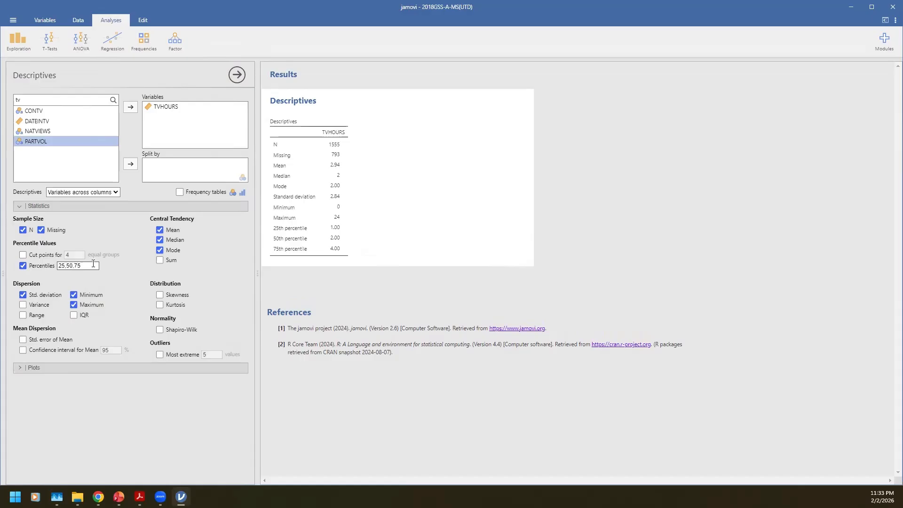
- Try a different last percentile value and restore the percentile list to 25,50,75
mouse_move(90, 264)
left_mouse_down()
mouse_move(76, 264)
mouse_move(85, 265)
left_mouse_up()
left_click(85, 266)
key("BackSpace")
type("0")
key("Return")
left_click(97, 264)
left_click(97, 265)
key("BackSpace")
type("5")
left_click(236, 275)
- Add a histogram with a density curve for TVHOURS
left_click(18, 369)
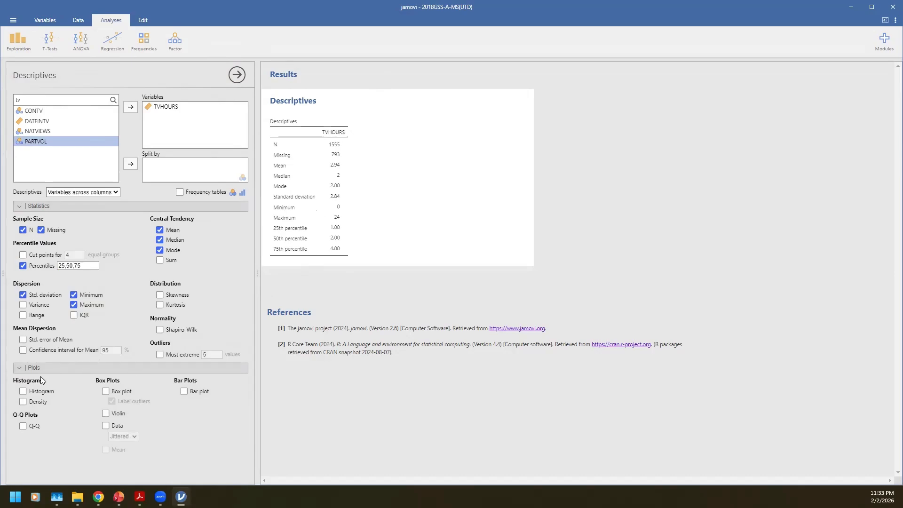
left_click(23, 392)
left_click(23, 402)
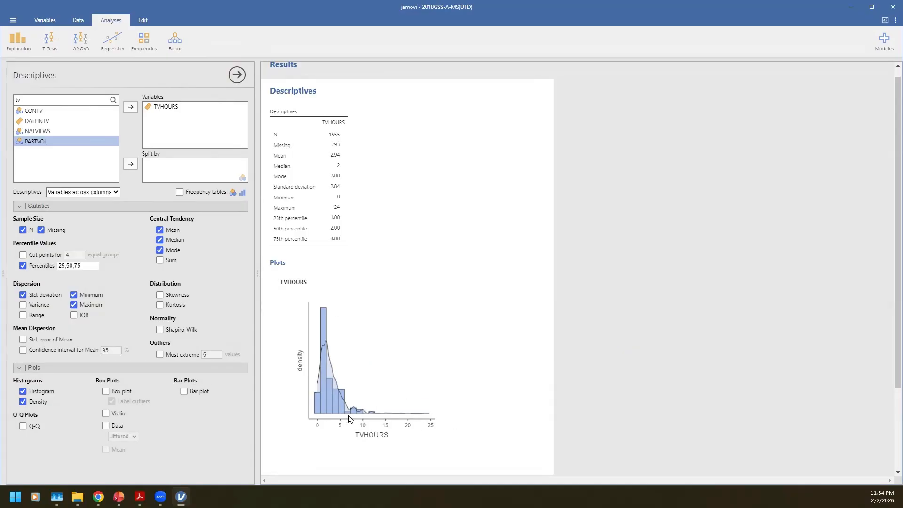
- Add a box plot for TVHOURS with the outlier labels turned off
scroll(319, 395, "down", 3)
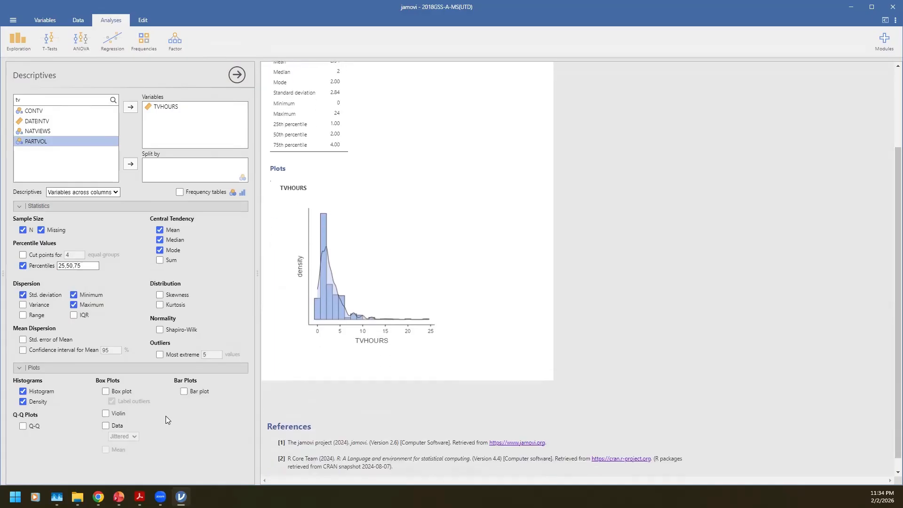
left_click(106, 392)
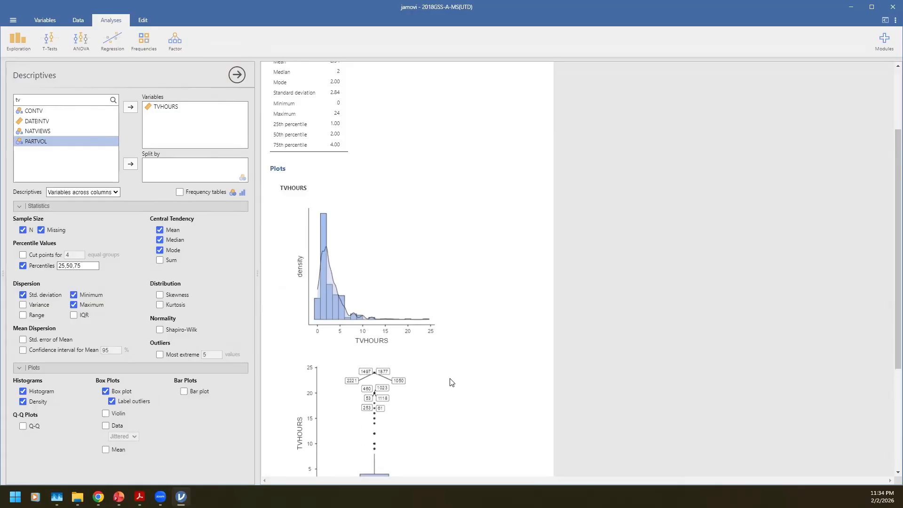
scroll(394, 379, "down", 1)
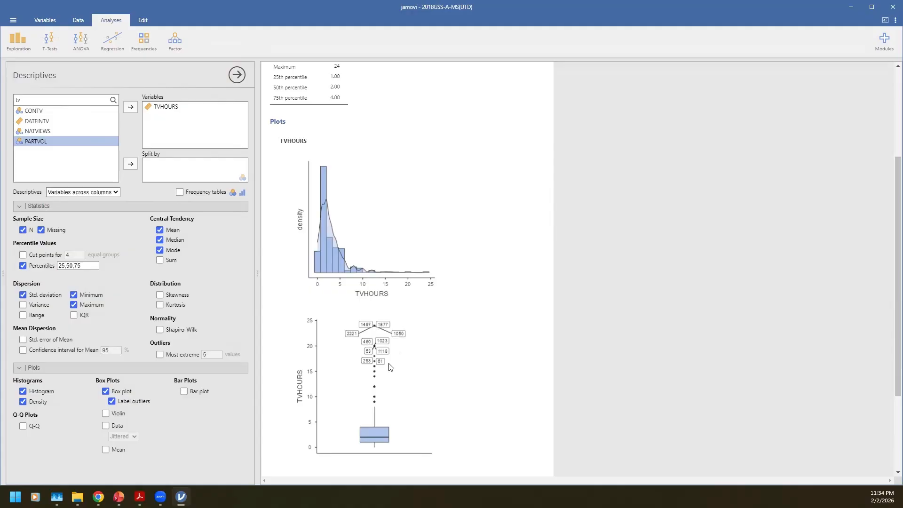
left_click(112, 402)
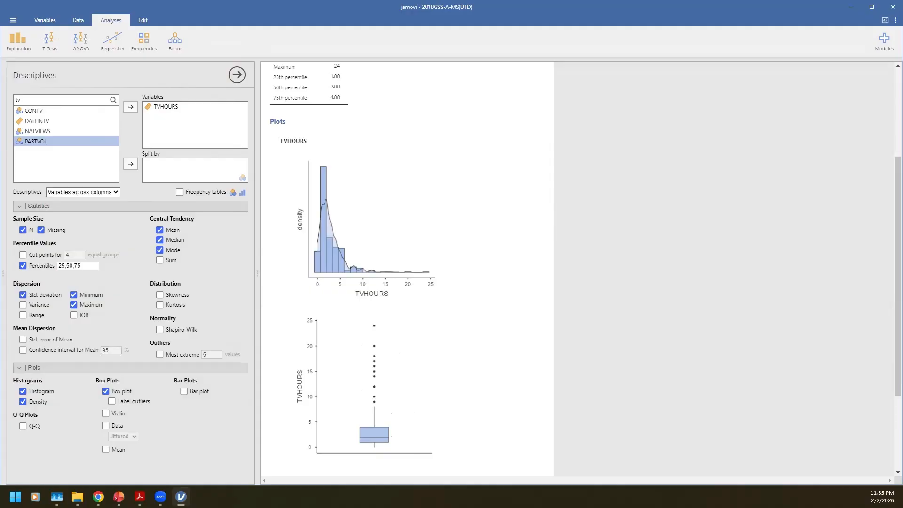
- Review the TVHOURS descriptives table, histogram and box plot in the results
scroll(428, 364, "up", 4)
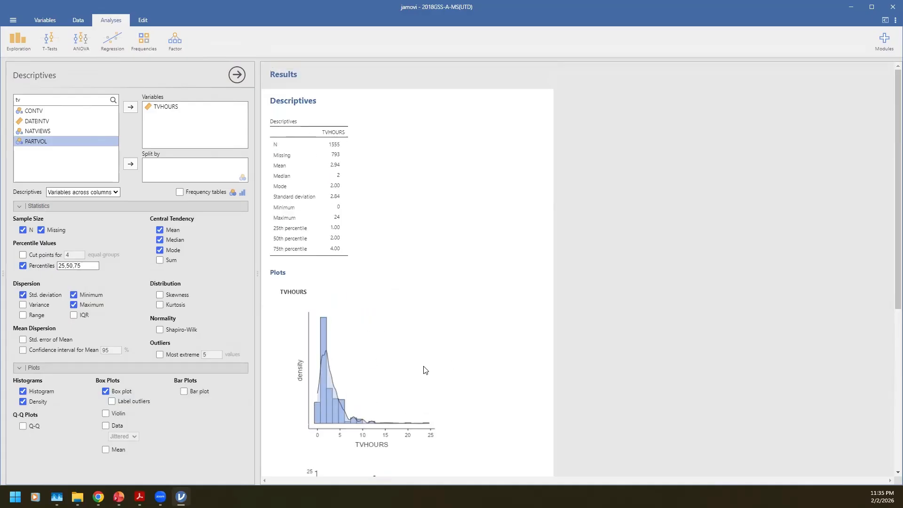
scroll(425, 370, "down", 7)
scroll(405, 363, "up", 7)
scroll(343, 266, "down", 5)
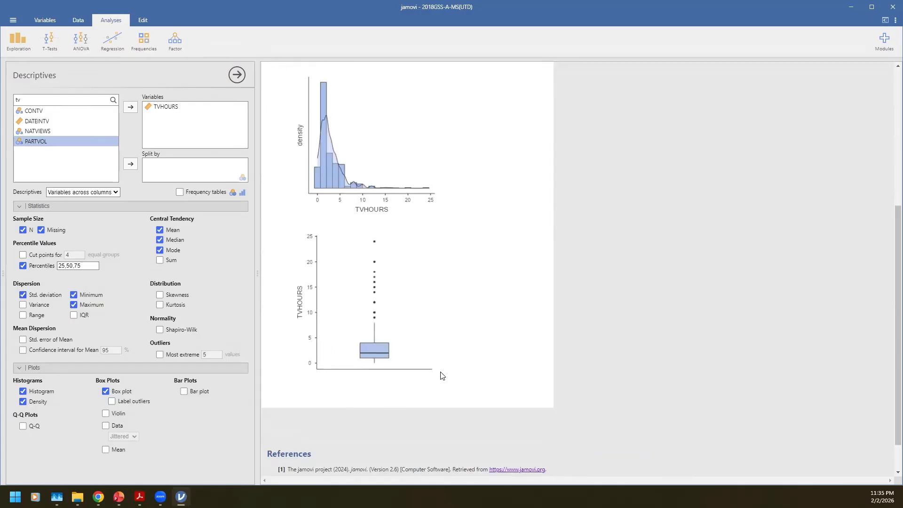
scroll(415, 306, "up", 6)
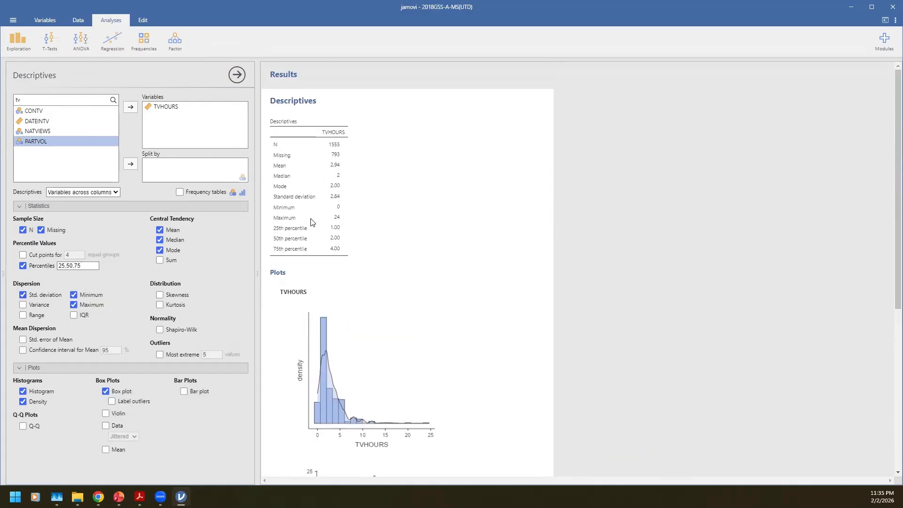
- Copy the TVHOURS descriptives table from the results
right_click(310, 221)
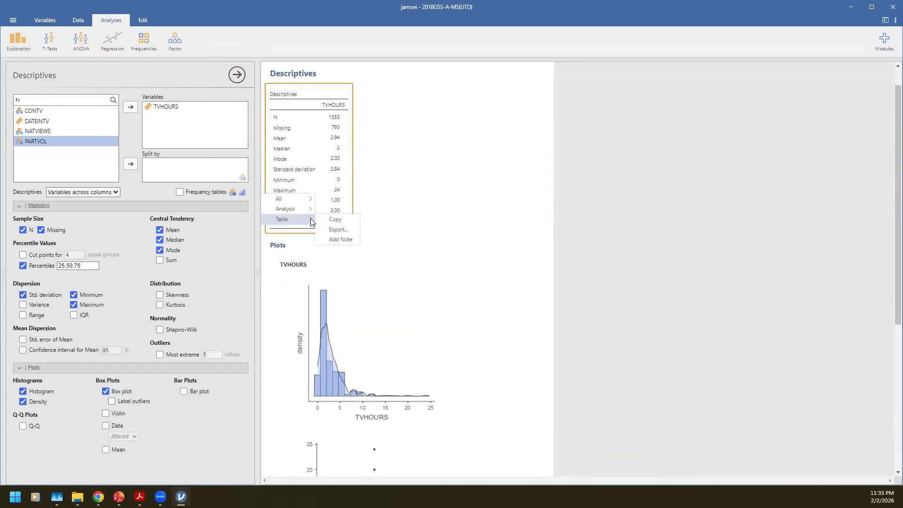
right_click(319, 173)
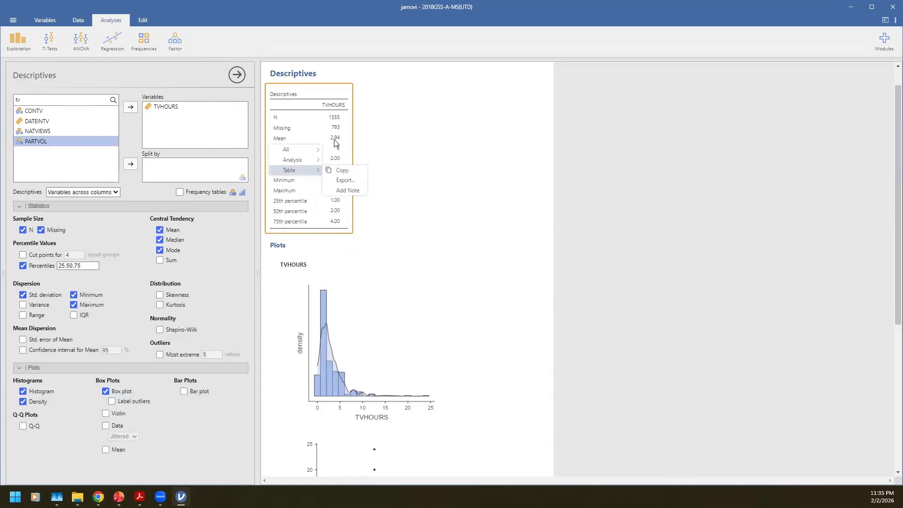
left_click(345, 175)
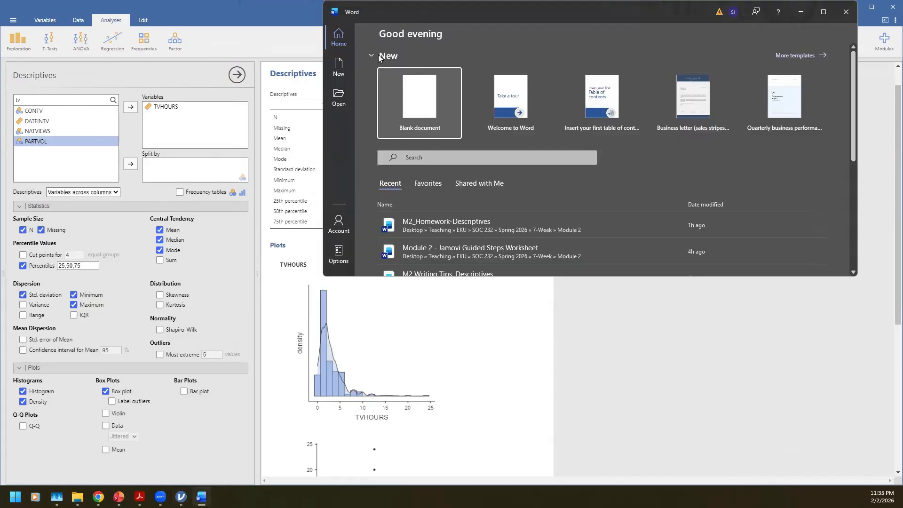
- Paste the copied descriptives table into a new blank Word document and maximize the document window
left_click(428, 97)
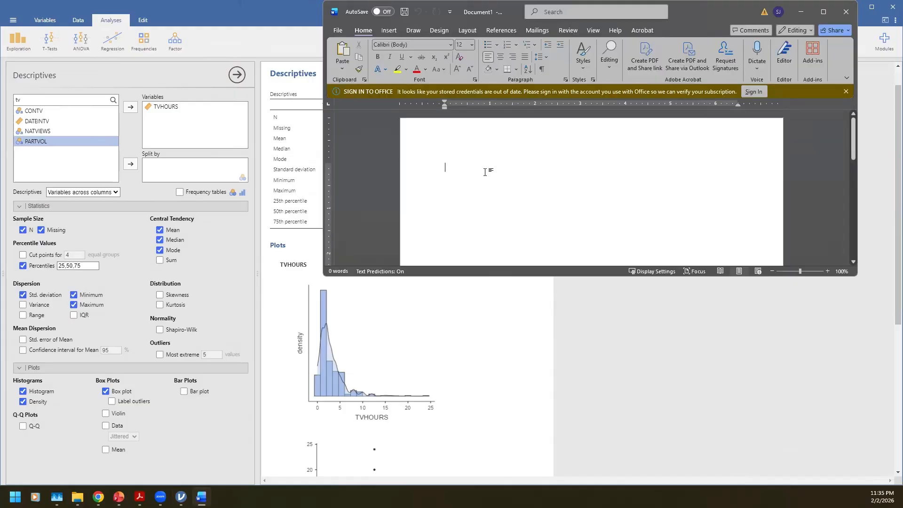
key("ctrl+v")
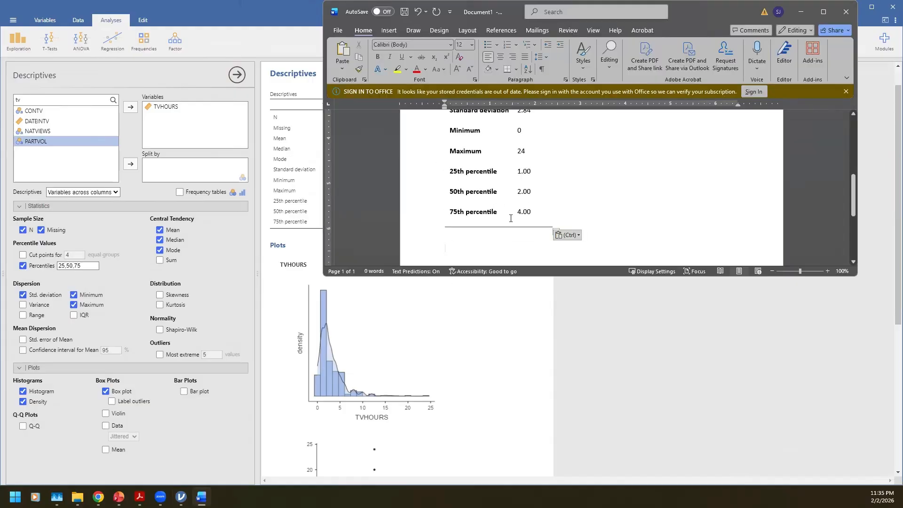
scroll(612, 188, "up", 6)
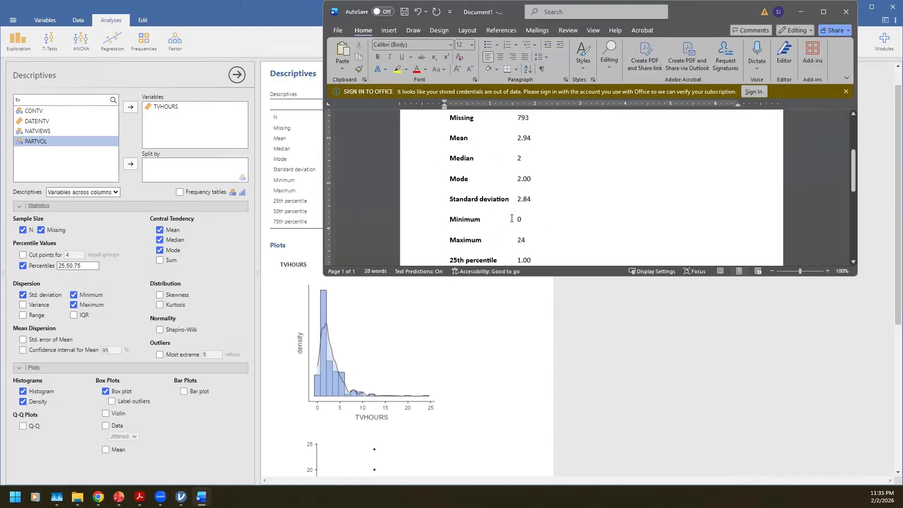
left_click(824, 11)
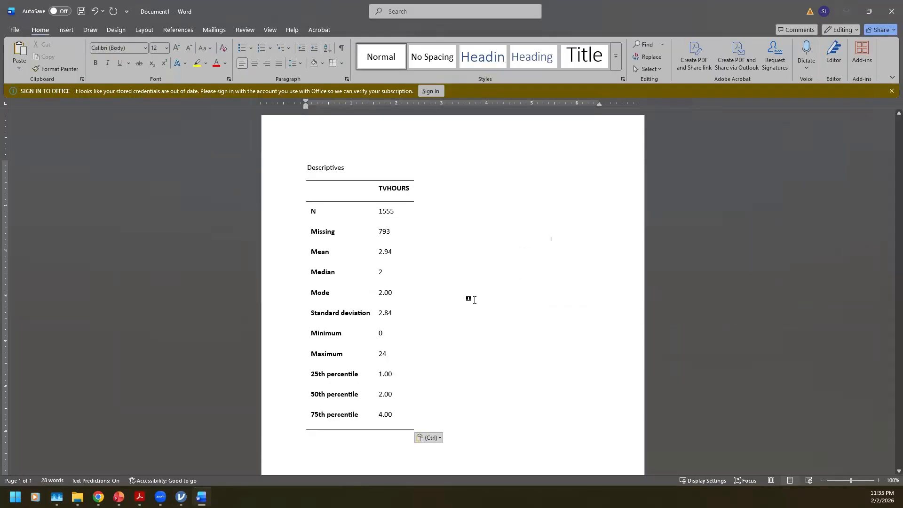
scroll(469, 298, "down", 2)
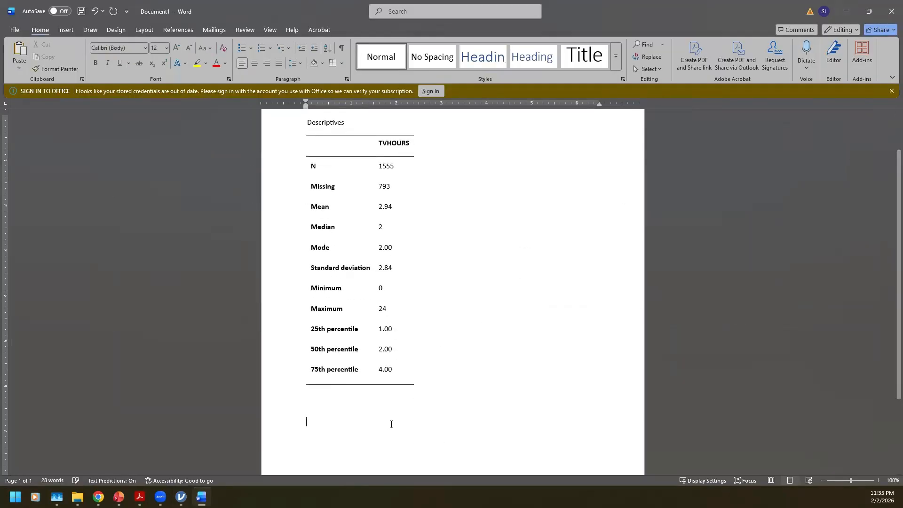
- Return to jamovi and capture a screen snip of the Descriptives heading and the TVHOURS table
left_click(846, 11)
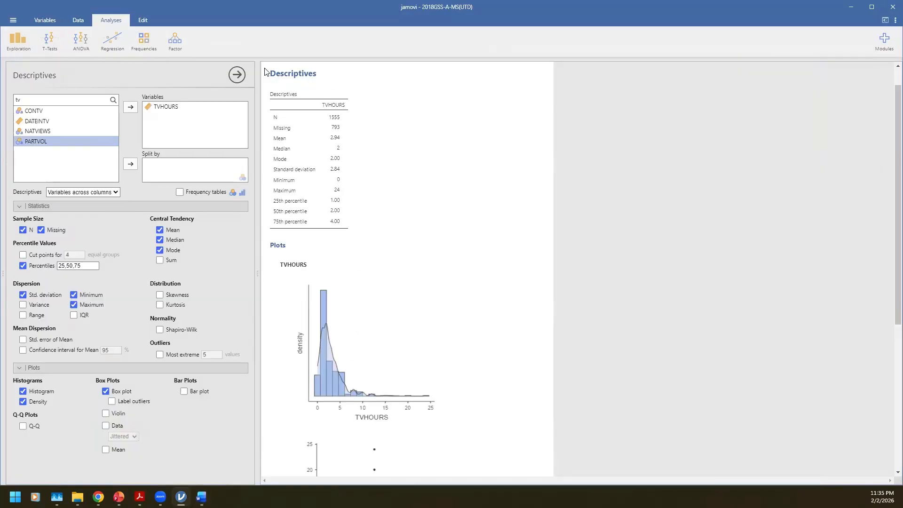
key("super+shift+s")
left_click_drag(265, 62, 365, 237)
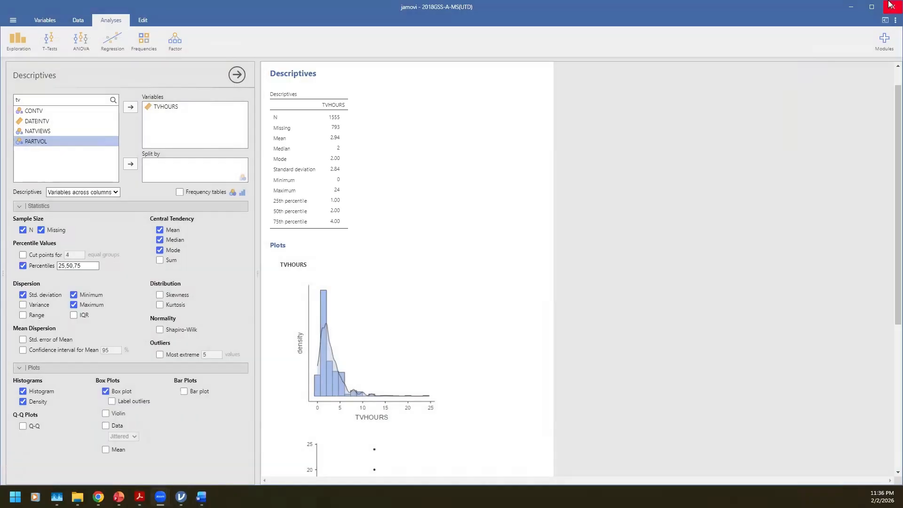
- Switch back to the Word document and paste the snipped table image below the pasted table
left_click(847, 8)
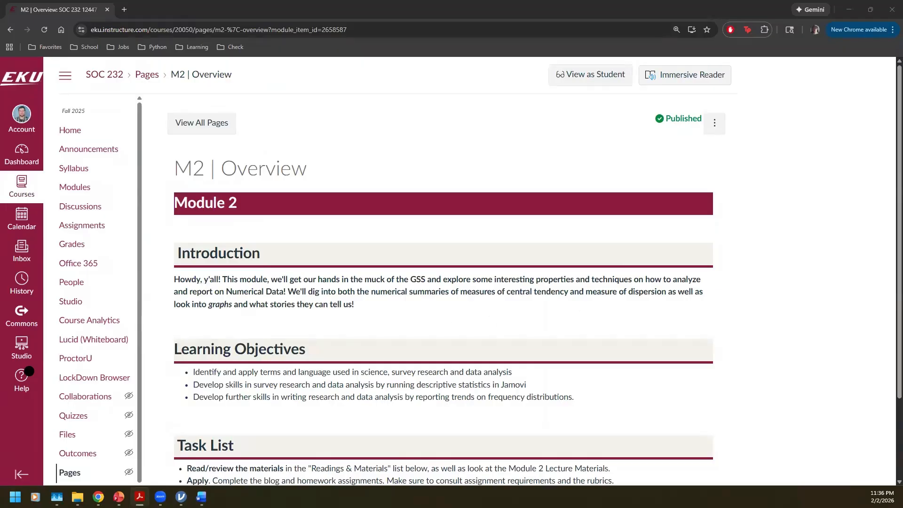
left_click(201, 497)
scroll(367, 385, "down", 1)
left_click(367, 385)
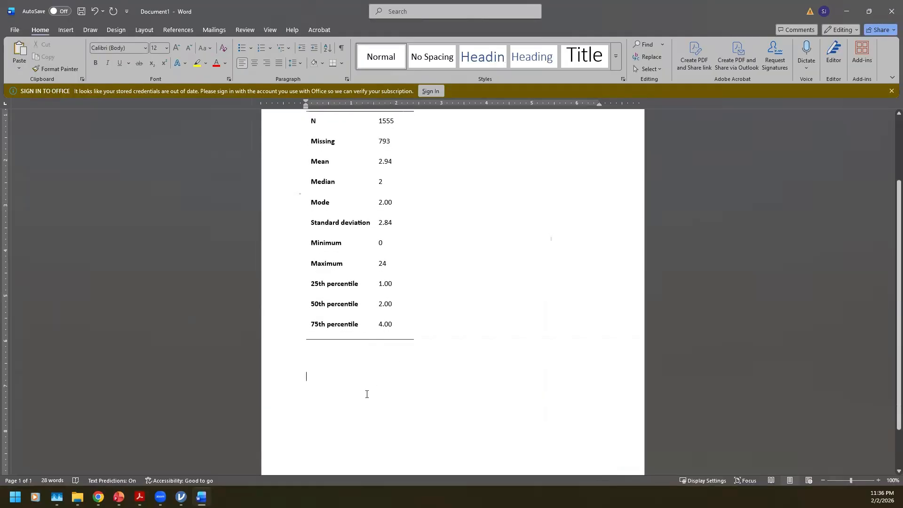
key("ctrl+v")
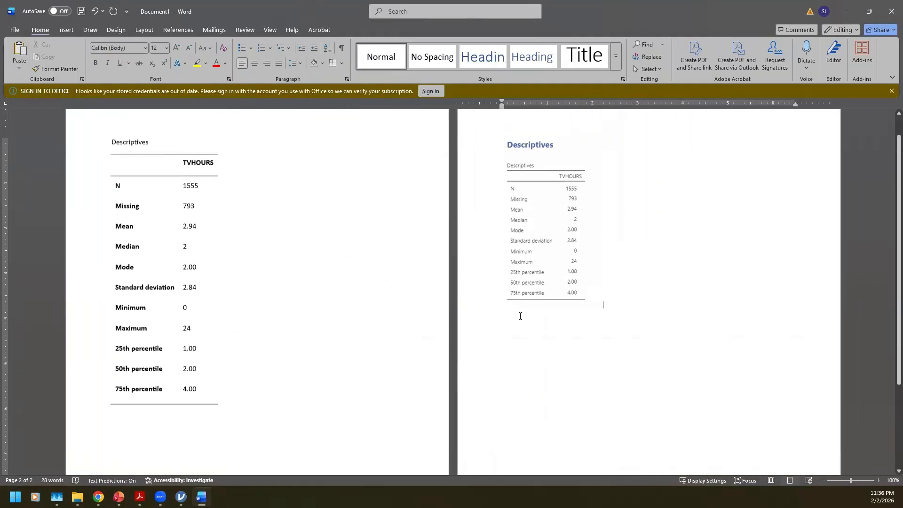
- Enlarge the pasted image of the descriptives table proportionally
scroll(531, 236, "up", 1)
left_click(566, 333)
left_click_drag(603, 334, 633, 381)
left_click(684, 329)
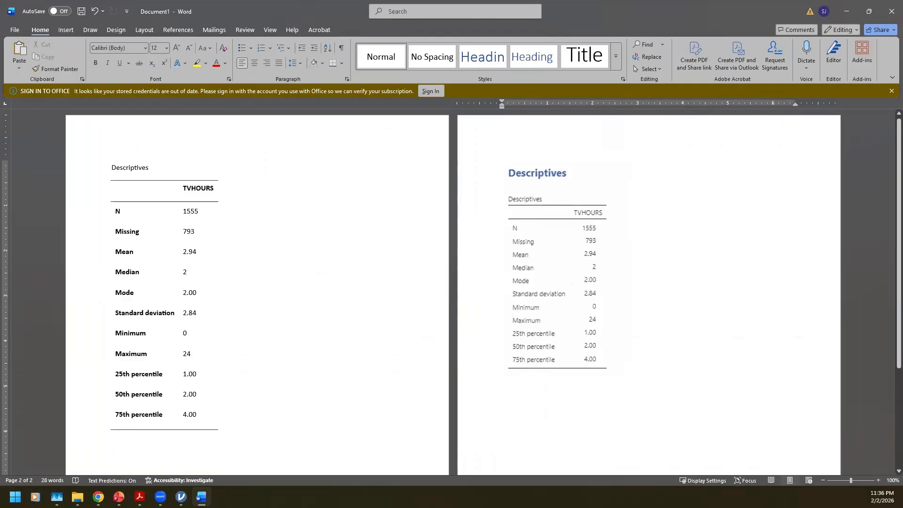
- Switch to M2_Homework-Descriptives.pdf in Acrobat and examine the Problem 0 instructions with the reference TVHOURS table, histogram and box plot
key("alt+Tab")
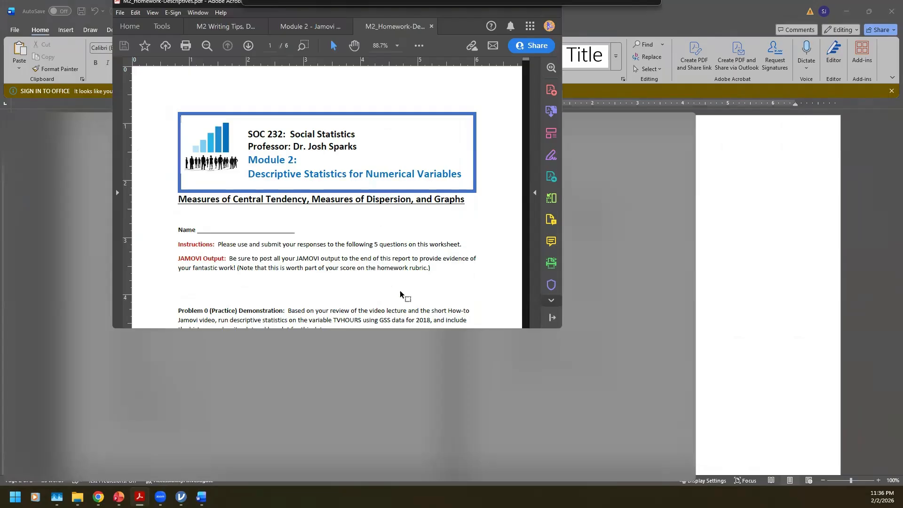
scroll(396, 329, "down", 3)
scroll(396, 329, "down", 5)
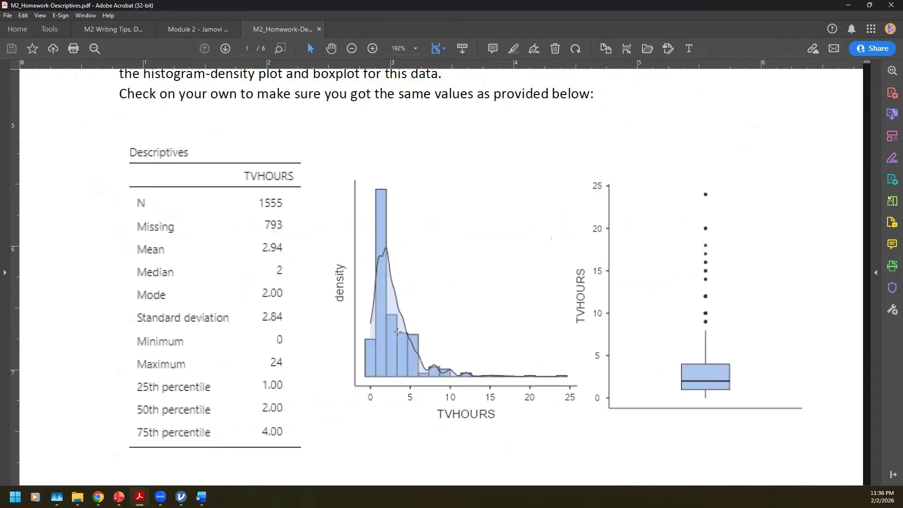
scroll(609, 342, "up", 2)
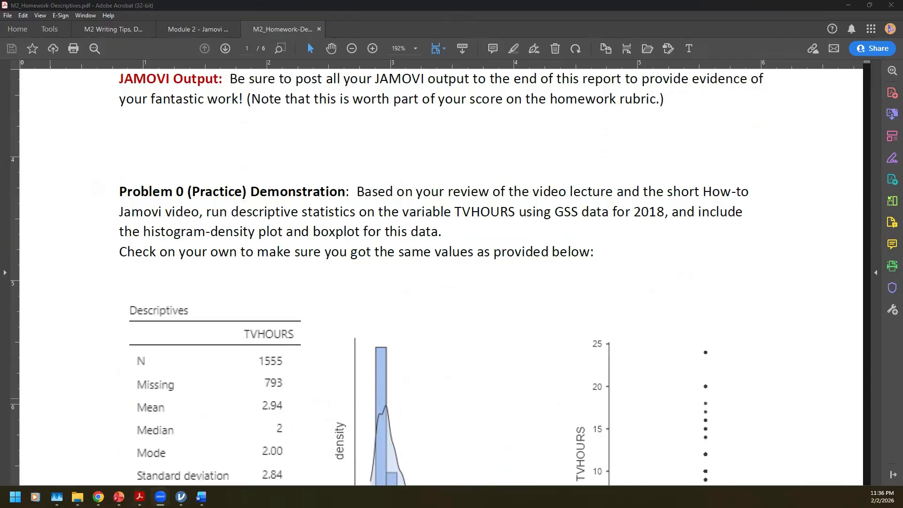
scroll(524, 306, "down", 2)
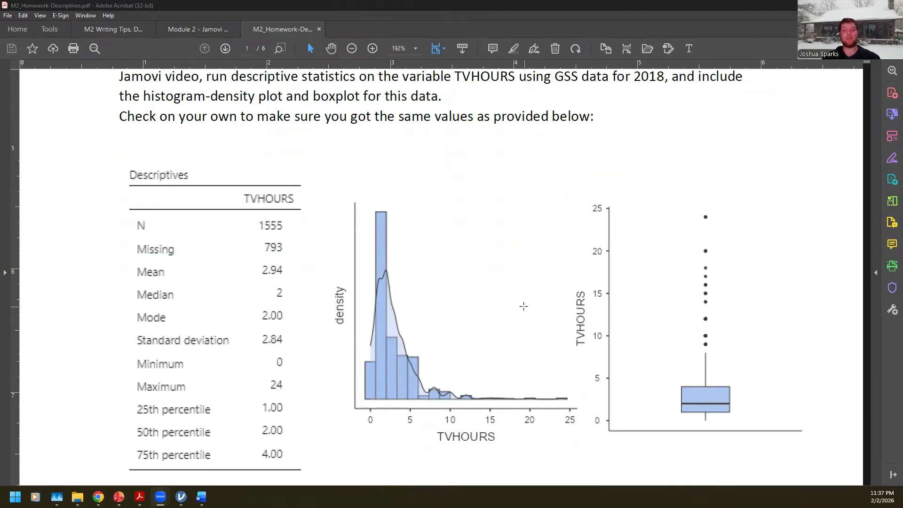